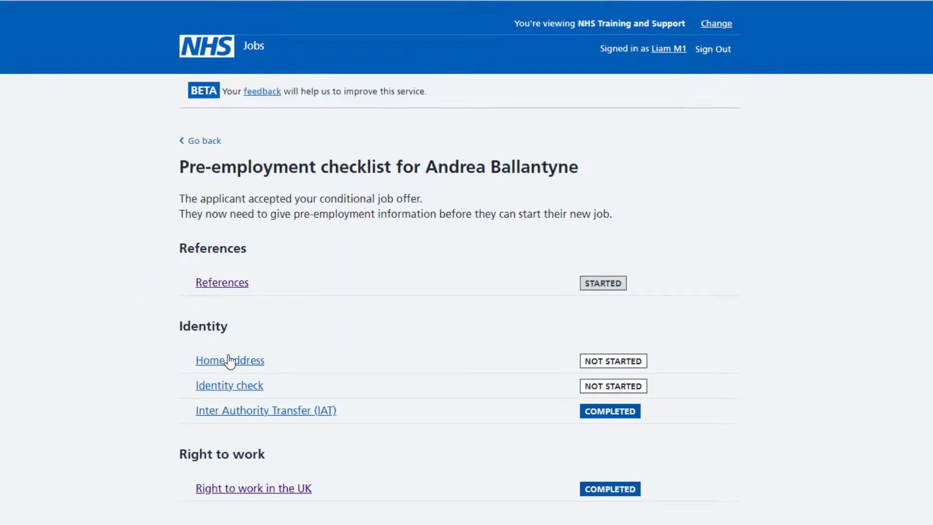
Step: Open the applicant's Health assessment and answer Yes to needing an occupational health check
{"action": "scroll", "coordinate": [495, 356], "scroll_direction": "down", "scroll_amount": 3}
{"action": "scroll", "coordinate": [495, 359], "scroll_direction": "down", "scroll_amount": 5}
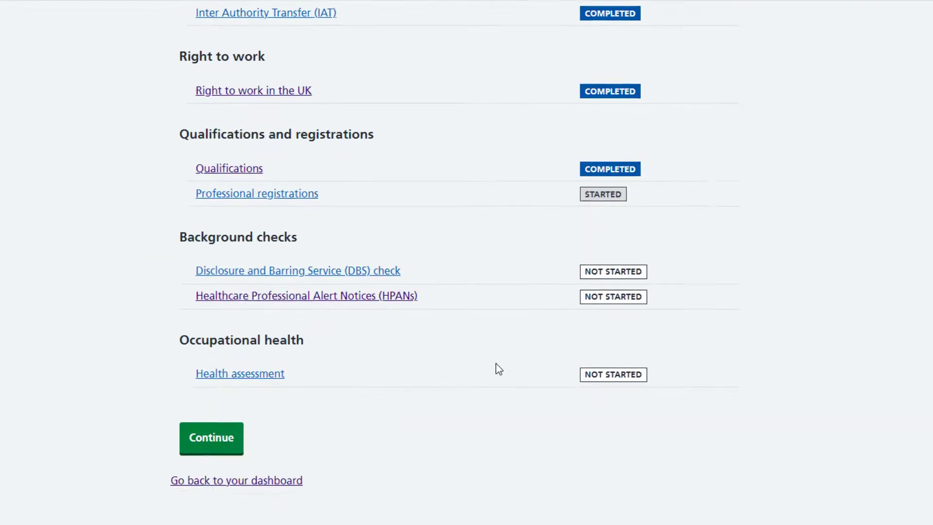
{"action": "left_click", "coordinate": [237, 382]}
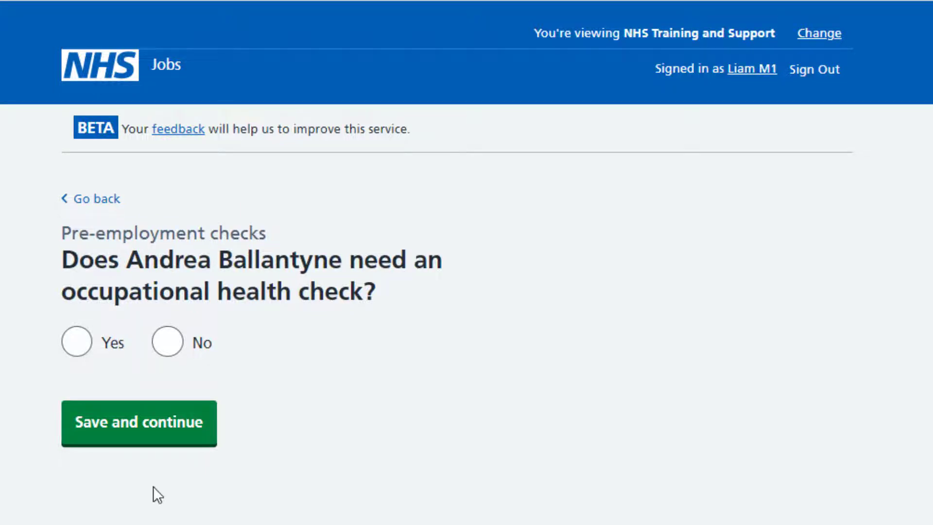
{"action": "left_click", "coordinate": [82, 355]}
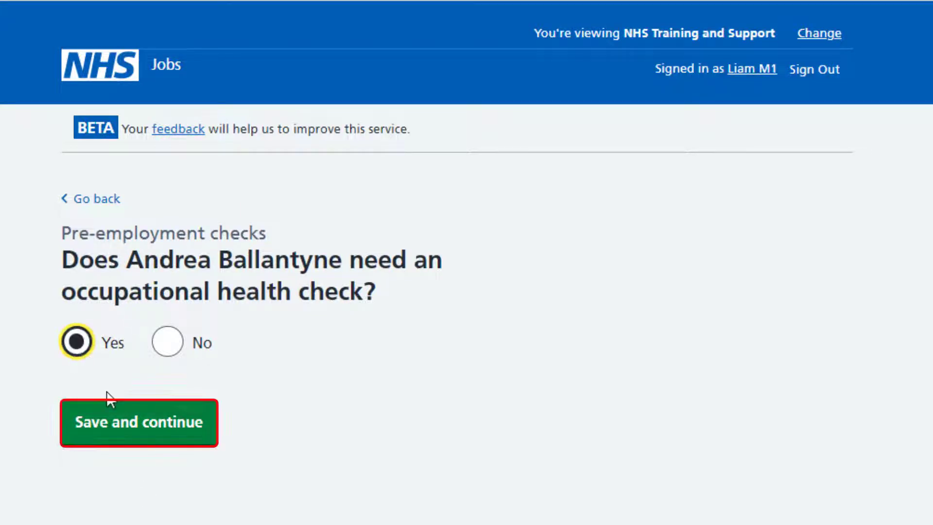
{"action": "left_click", "coordinate": [139, 443]}
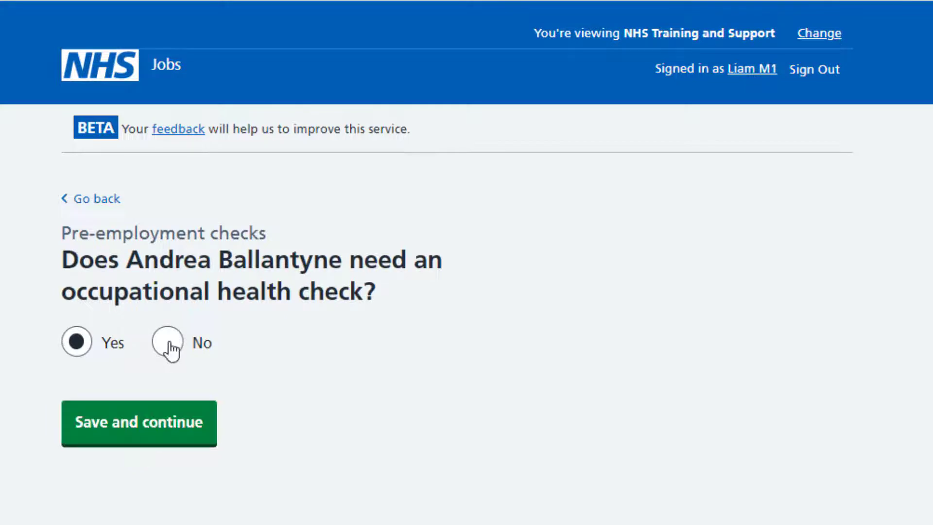
Step: Try the No answer for whether the applicant needs an occupational health check
{"action": "left_click", "coordinate": [168, 343]}
{"action": "left_click", "coordinate": [143, 444]}
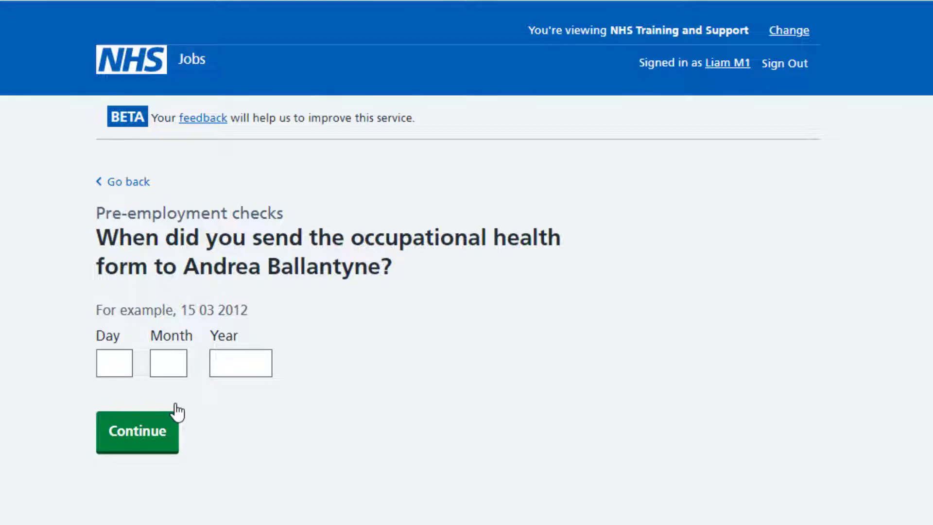
Step: Record 11 02 2022 as the date the occupational health form was sent to the applicant
{"action": "left_click", "coordinate": [123, 362]}
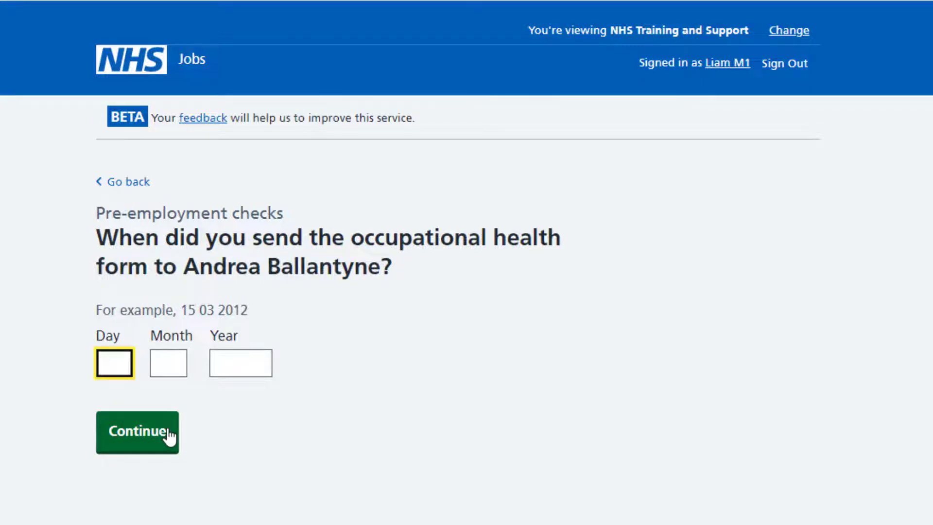
{"action": "type", "text": "11"}
{"action": "key", "text": "Tab"}
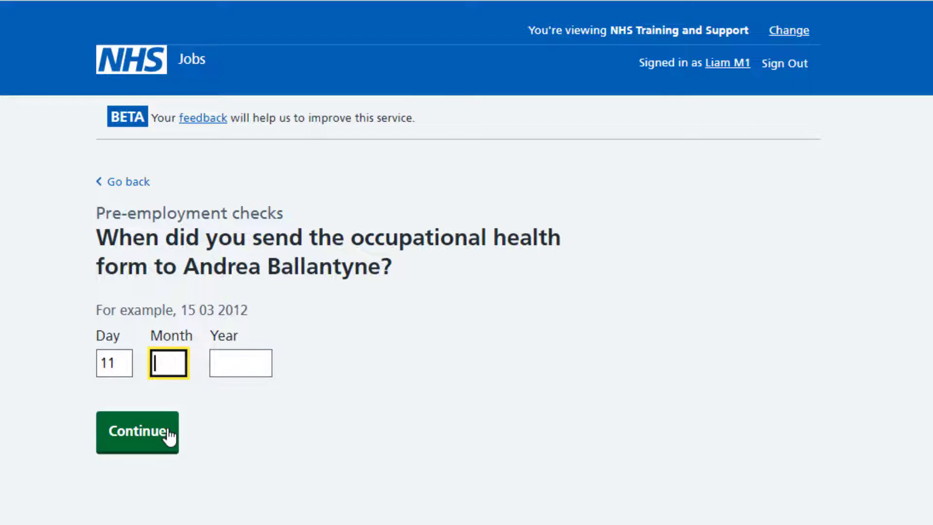
{"action": "type", "text": "02"}
{"action": "key", "text": "Tab"}
{"action": "type", "text": "2022"}
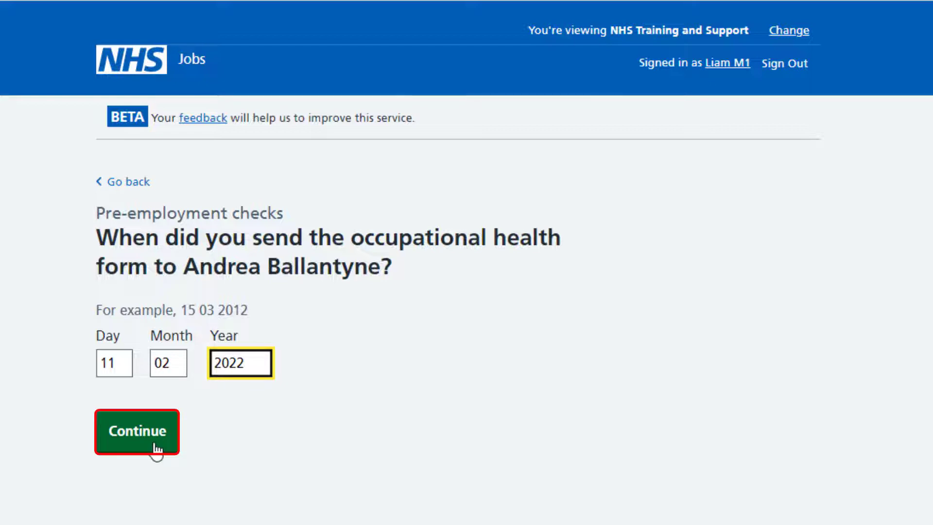
{"action": "left_click", "coordinate": [155, 449]}
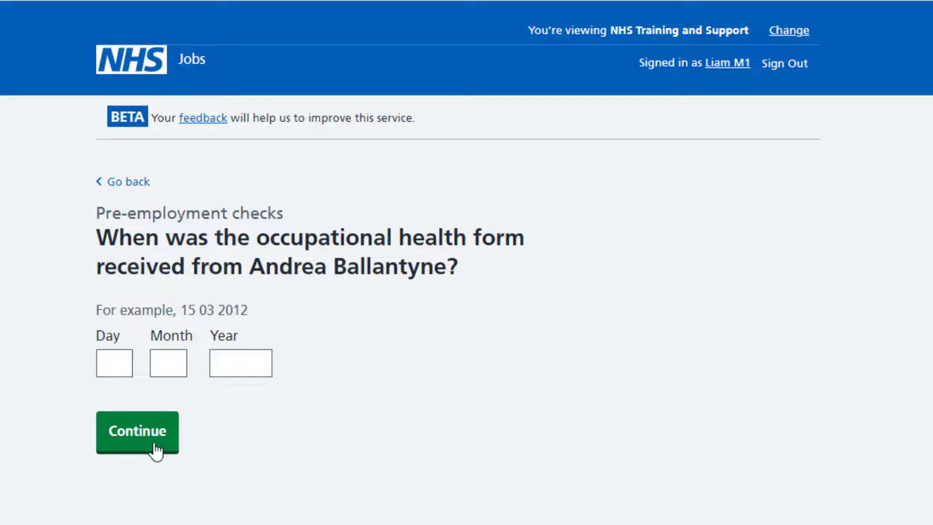
Step: Record 11 01 2022 as the date the occupational health form was received from the applicant
{"action": "left_click", "coordinate": [114, 362]}
{"action": "type", "text": "11"}
{"action": "left_click", "coordinate": [168, 364]}
{"action": "type", "text": "01"}
{"action": "key", "text": "Tab"}
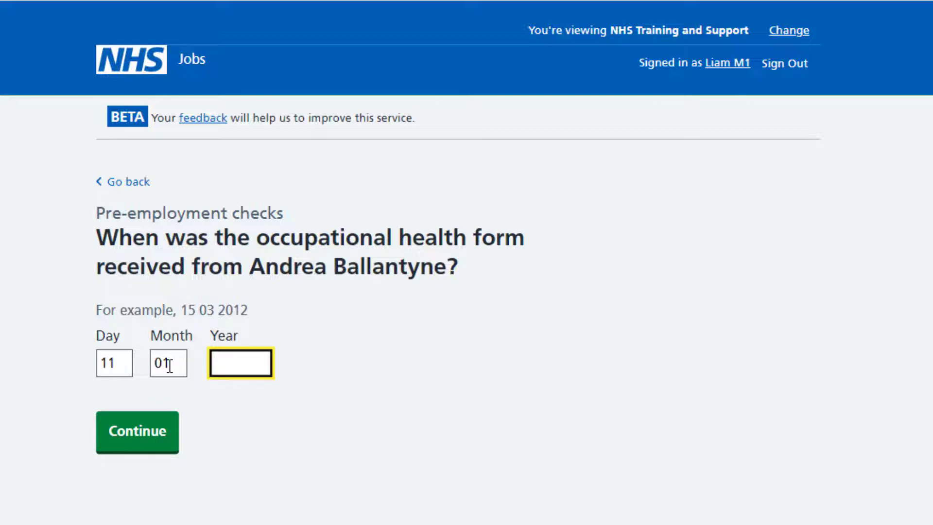
{"action": "type", "text": "2022"}
{"action": "left_click", "coordinate": [141, 447]}
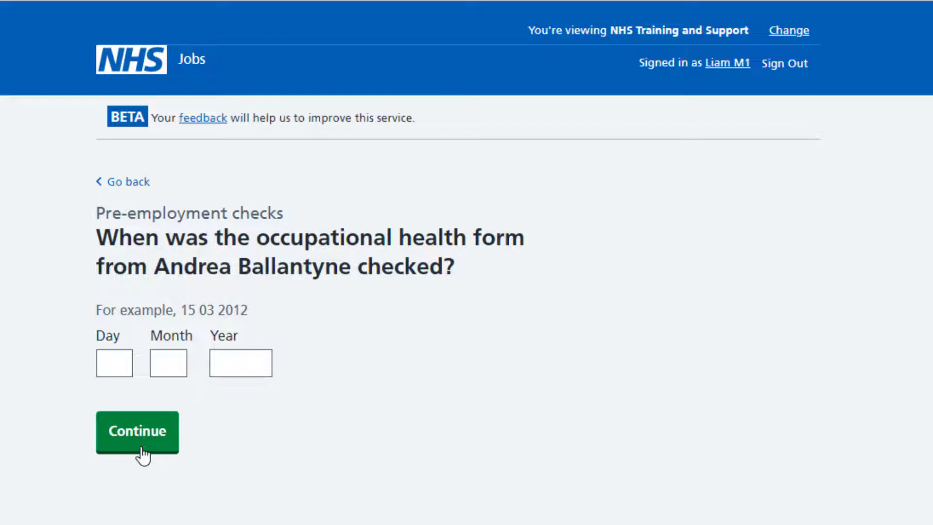
Step: Record 10 02 2022 as the date the applicant's occupational health form was checked
{"action": "left_click", "coordinate": [124, 369]}
{"action": "type", "text": "10"}
{"action": "key", "text": "Tab"}
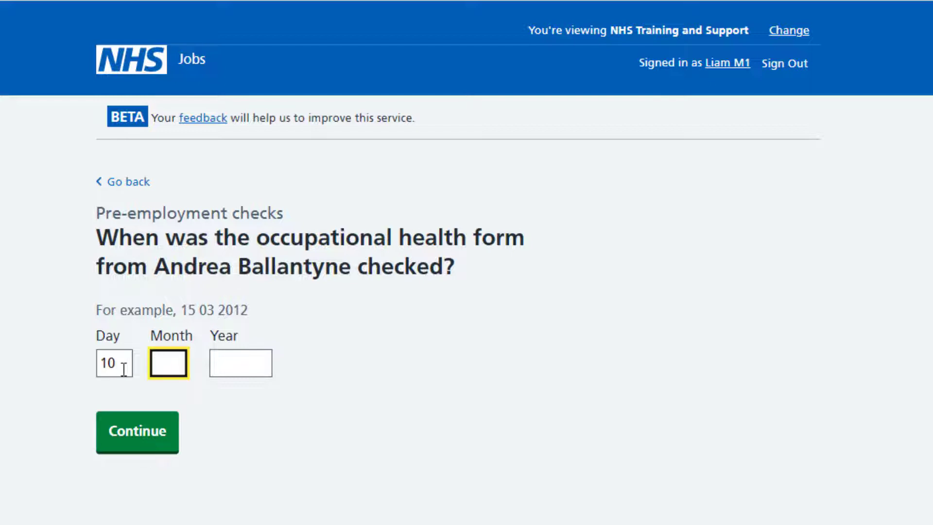
{"action": "type", "text": "02"}
{"action": "key", "text": "Tab"}
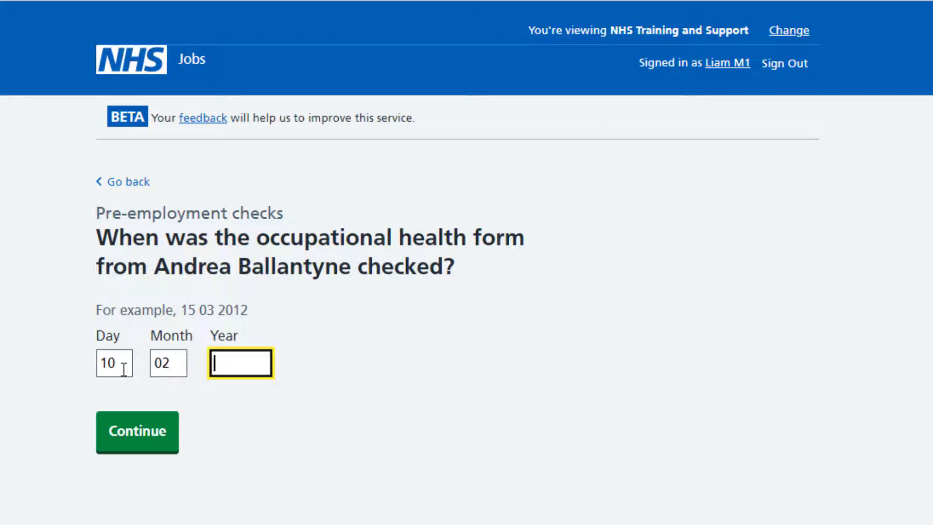
{"action": "type", "text": "2022"}
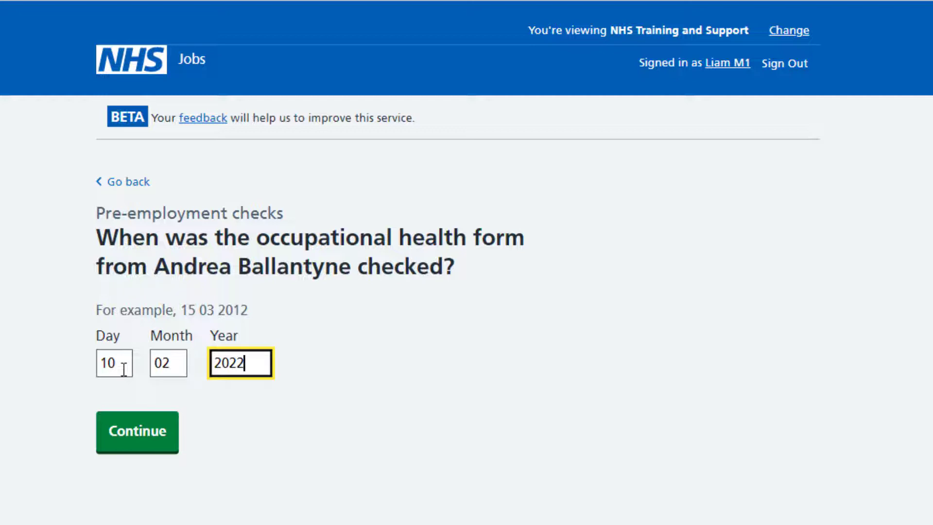
{"action": "left_click", "coordinate": [132, 449]}
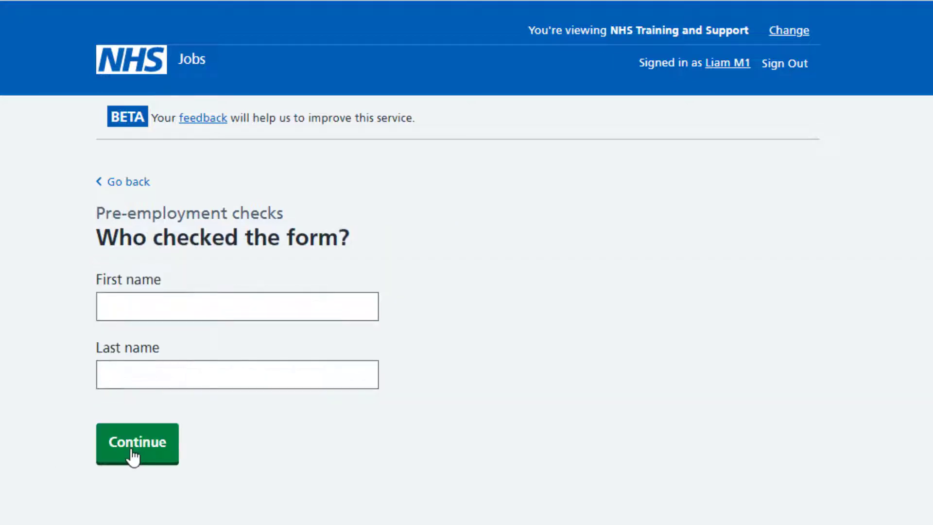
Step: Enter the form checker's first and last name, and answer Yes to the applicant being fit to work
{"action": "left_click", "coordinate": [160, 304]}
{"action": "type", "text": "Joe"}
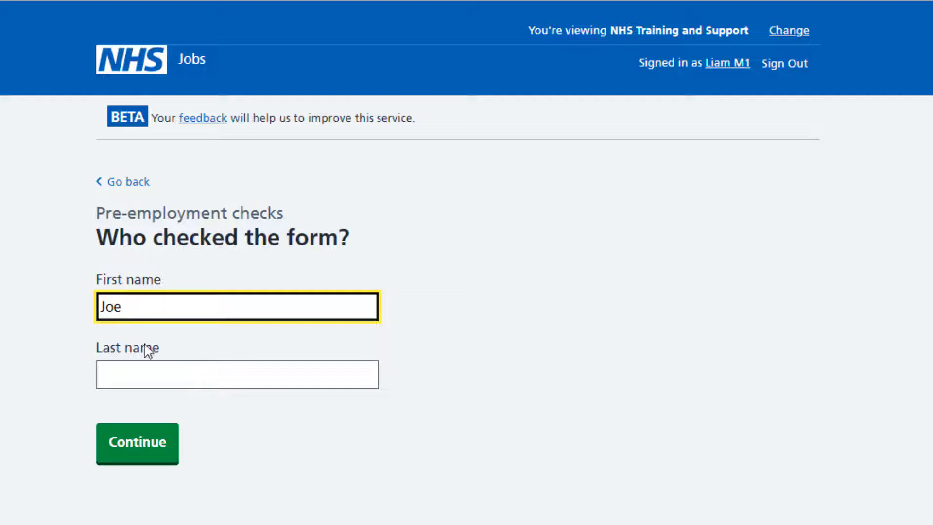
{"action": "left_click", "coordinate": [124, 377]}
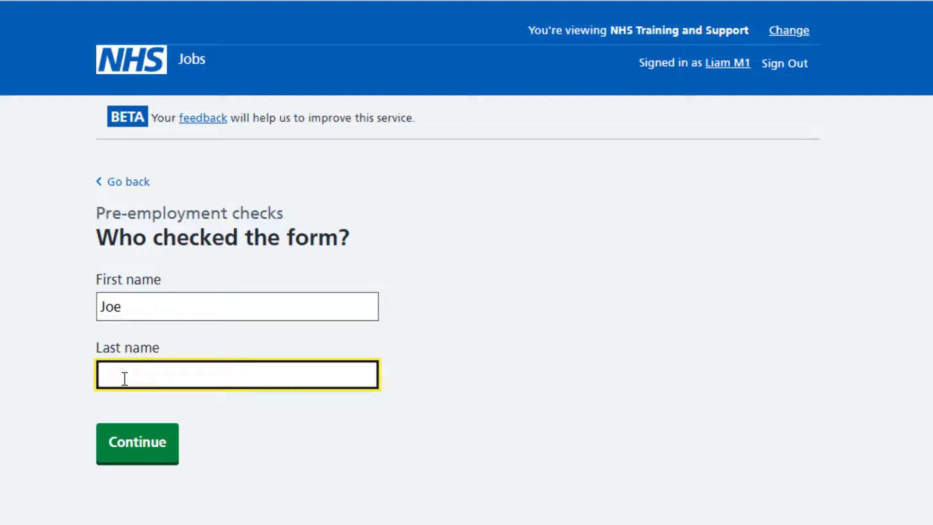
{"action": "type", "text": "Bloggs"}
{"action": "left_click", "coordinate": [142, 459]}
{"action": "left_click", "coordinate": [142, 459]}
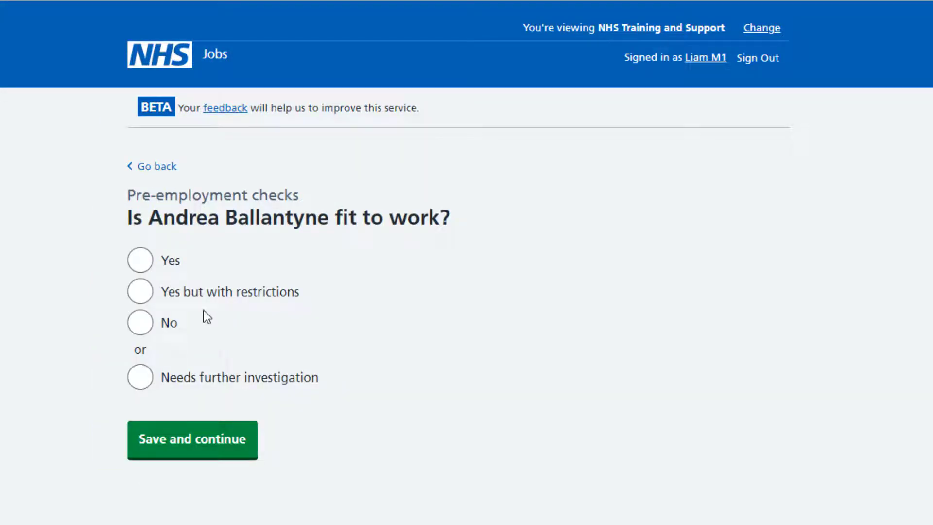
{"action": "left_click", "coordinate": [145, 264]}
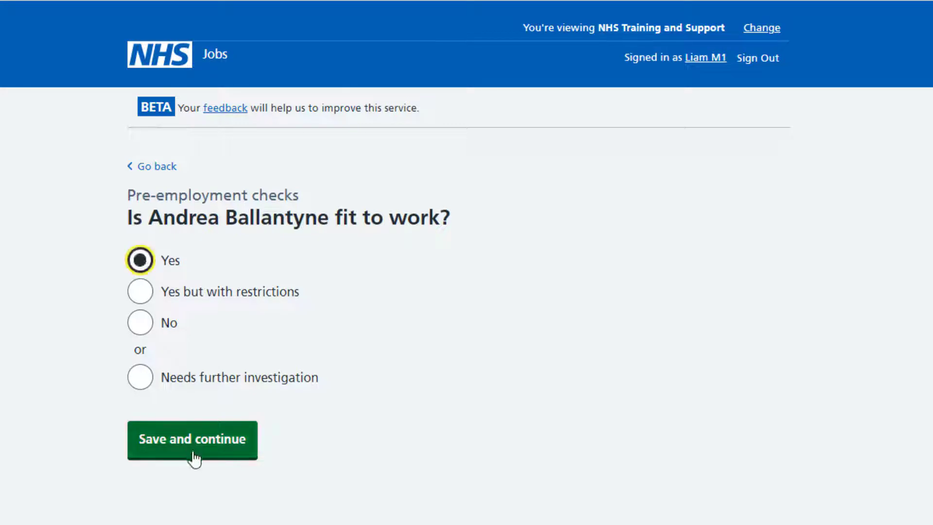
{"action": "left_click", "coordinate": [194, 458]}
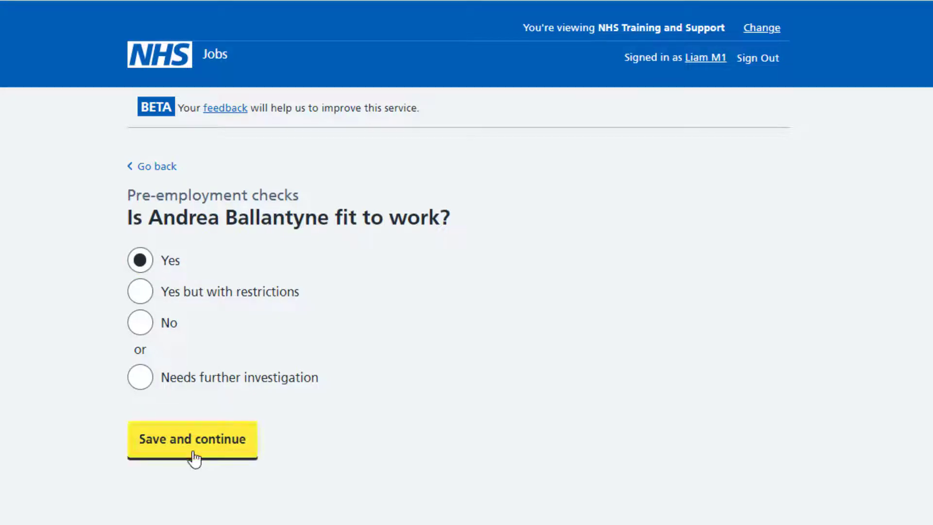
Step: Try the fit-to-work answers Yes but with restrictions, No, and Needs further investigation, saving each one
{"action": "left_click", "coordinate": [148, 292]}
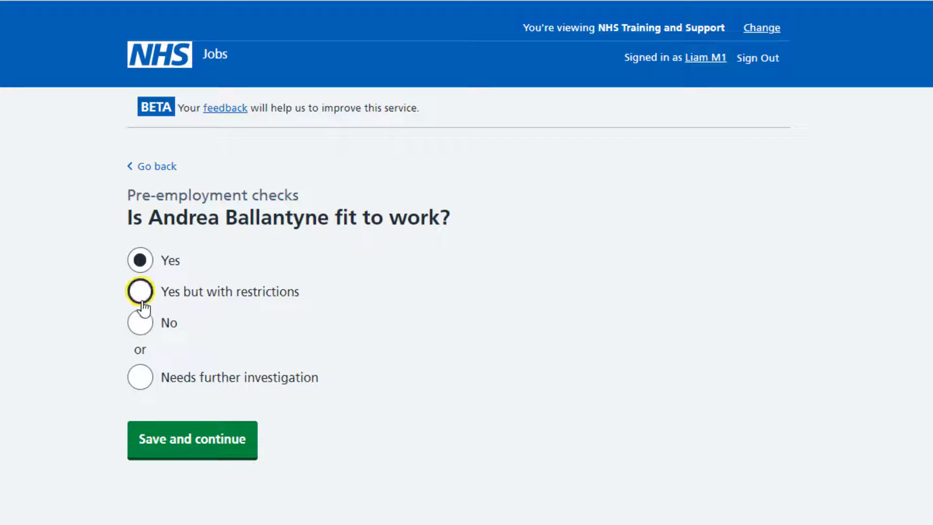
{"action": "left_click", "coordinate": [194, 452]}
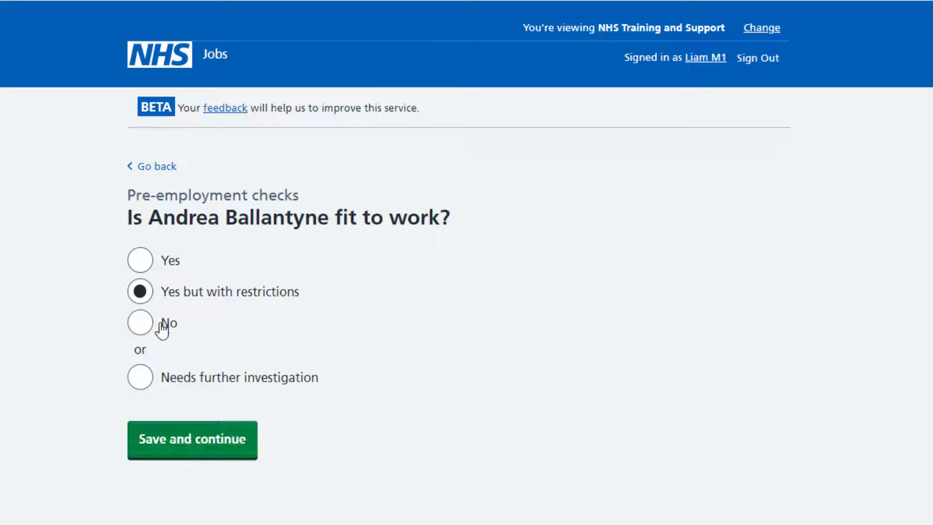
{"action": "left_click", "coordinate": [142, 331]}
{"action": "left_click", "coordinate": [181, 452]}
{"action": "left_click", "coordinate": [141, 388]}
{"action": "left_click", "coordinate": [174, 459]}
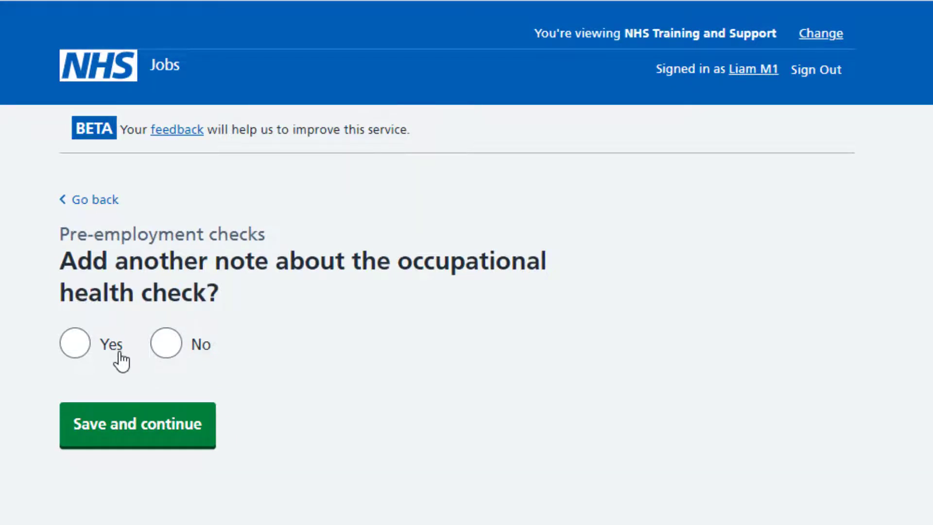
Step: Add a note with subject "Occupational health check completed" and detail "The applicant's occupational health check is satisfactory."
{"action": "left_click", "coordinate": [84, 349]}
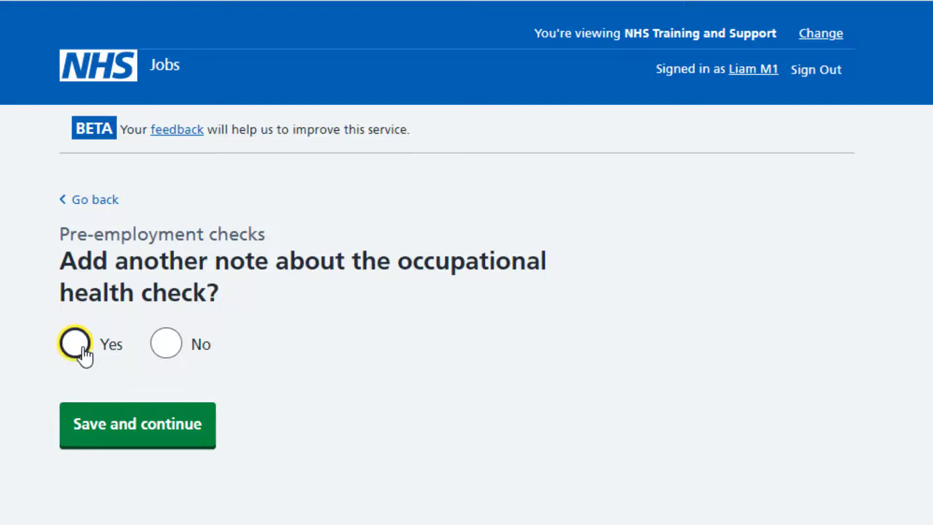
{"action": "left_click", "coordinate": [138, 439]}
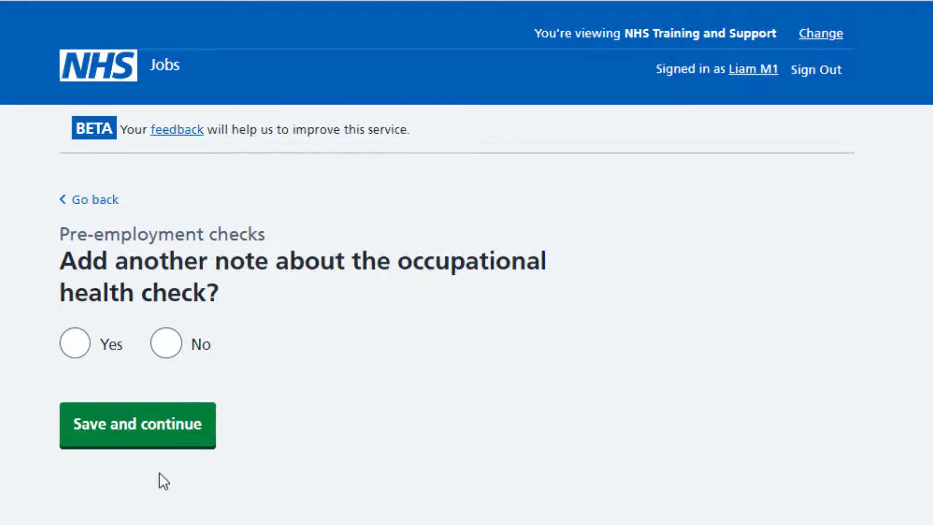
{"action": "left_click", "coordinate": [165, 347]}
{"action": "left_click", "coordinate": [138, 443]}
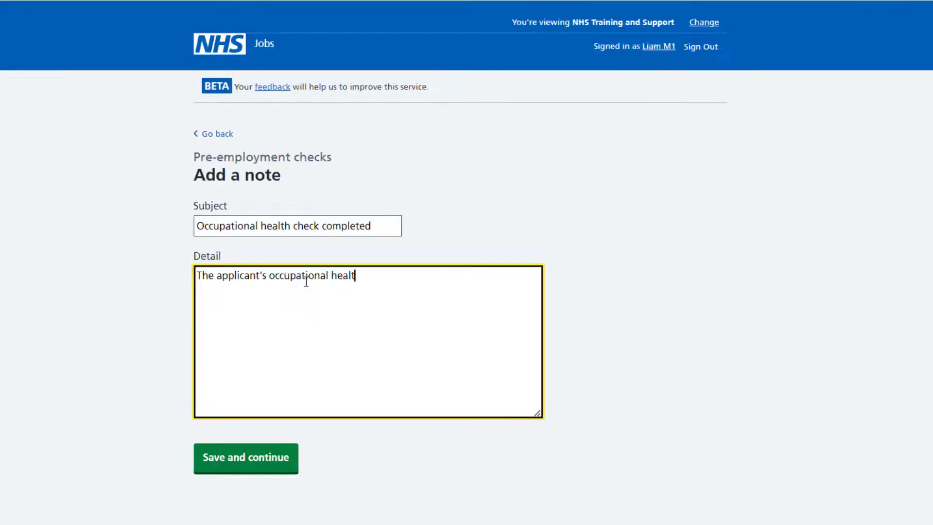
{"action": "type", "text": "h check is satisfactory"}
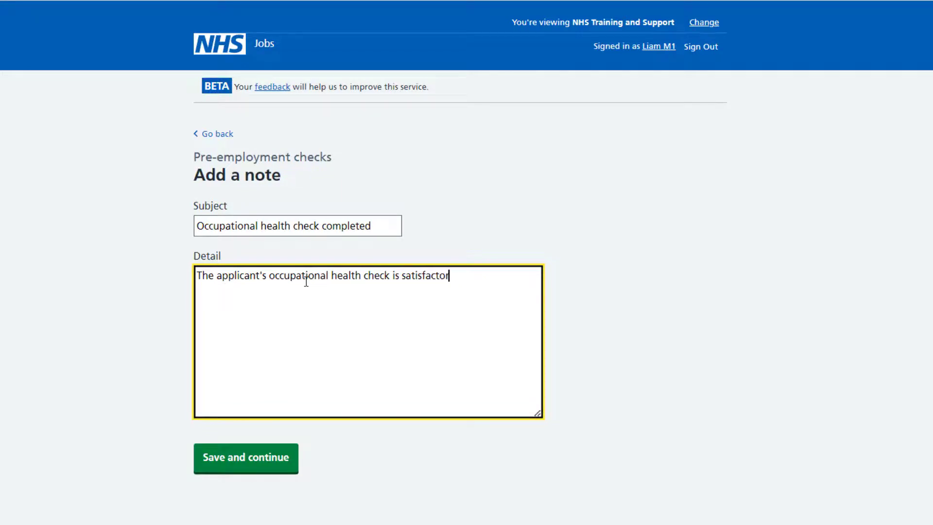
{"action": "type", "text": "."}
{"action": "left_click", "coordinate": [251, 470]}
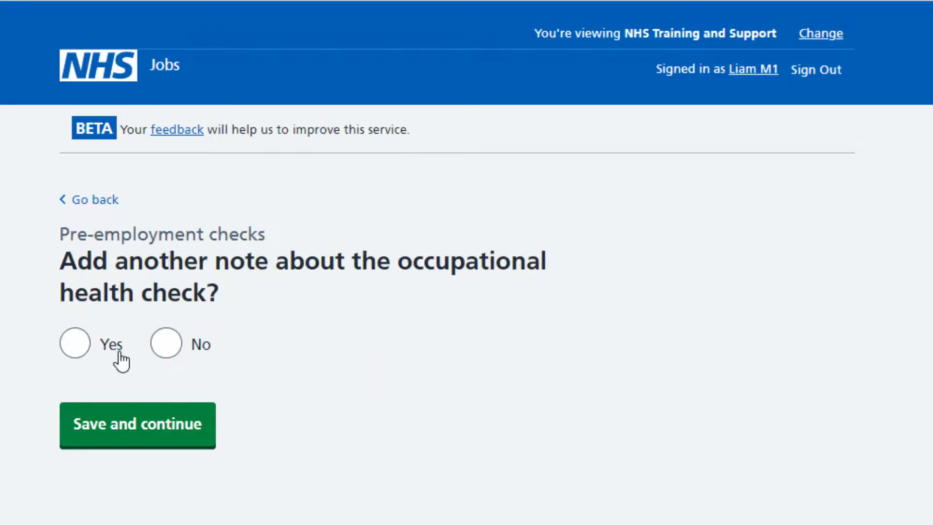
Step: Try Yes for adding another note about the occupational health check, and finally answer No and save
{"action": "left_click", "coordinate": [78, 348]}
{"action": "left_click", "coordinate": [133, 444]}
{"action": "left_click", "coordinate": [165, 346]}
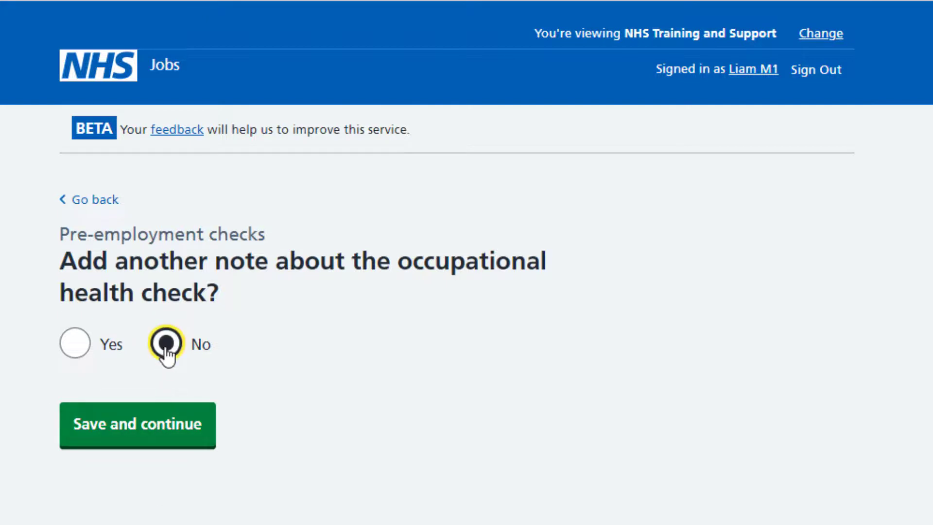
{"action": "left_click", "coordinate": [137, 443]}
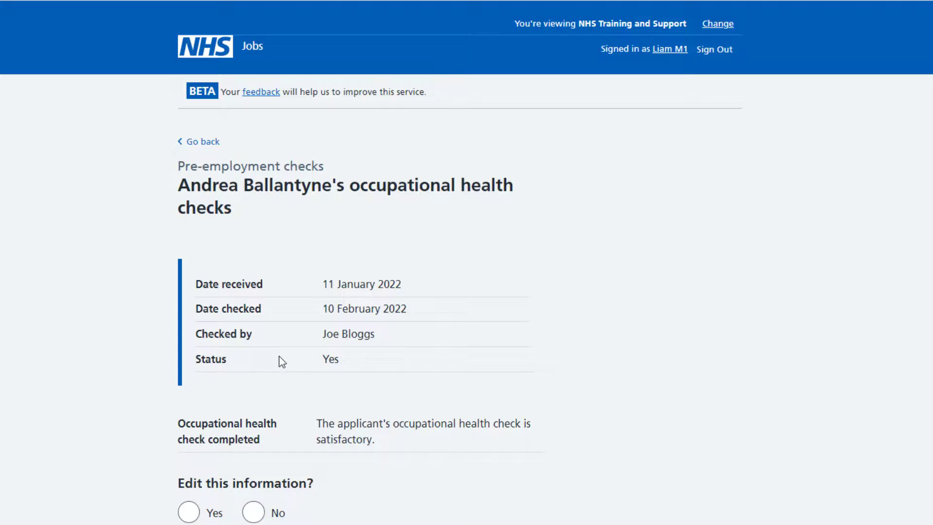
Step: Review the occupational health checks summary, try Yes for editing it, and finish with No to return to the checklist
{"action": "scroll", "coordinate": [279, 356], "scroll_direction": "down", "scroll_amount": 3}
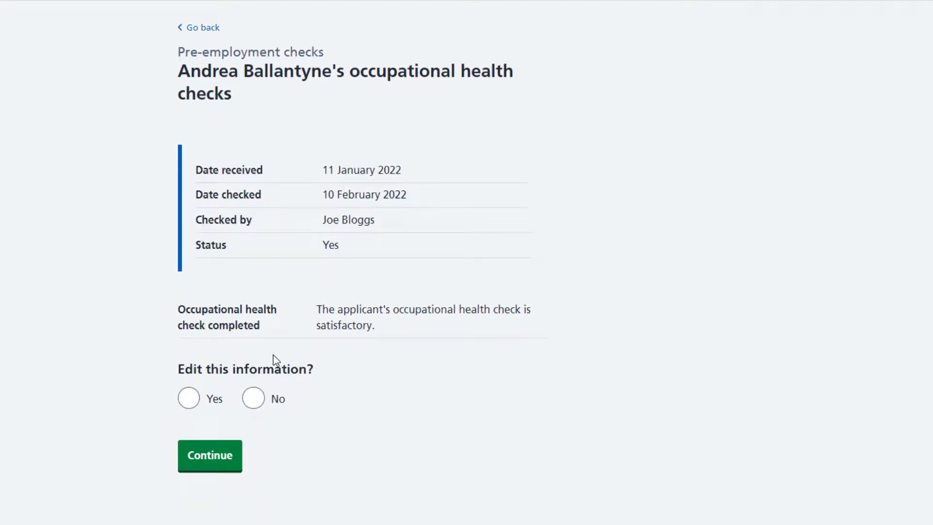
{"action": "left_click", "coordinate": [190, 408]}
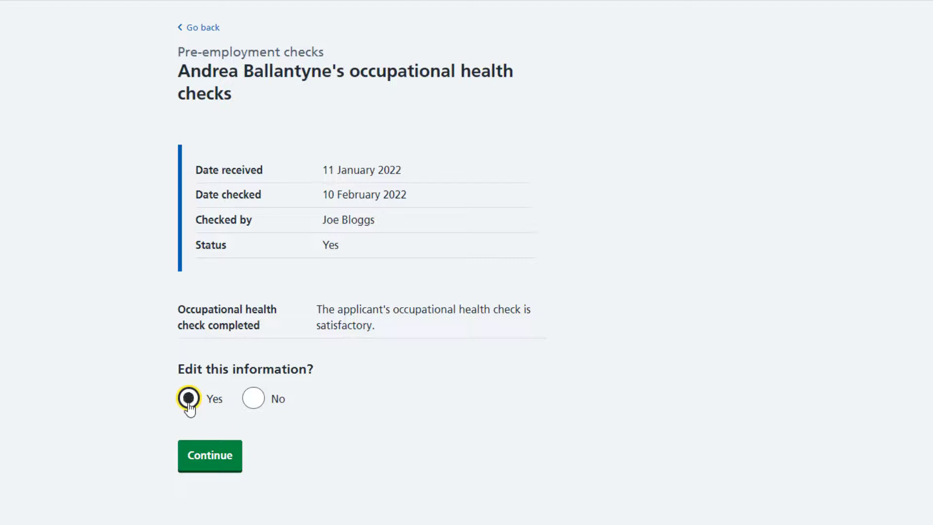
{"action": "left_click", "coordinate": [211, 467]}
{"action": "left_click", "coordinate": [253, 403]}
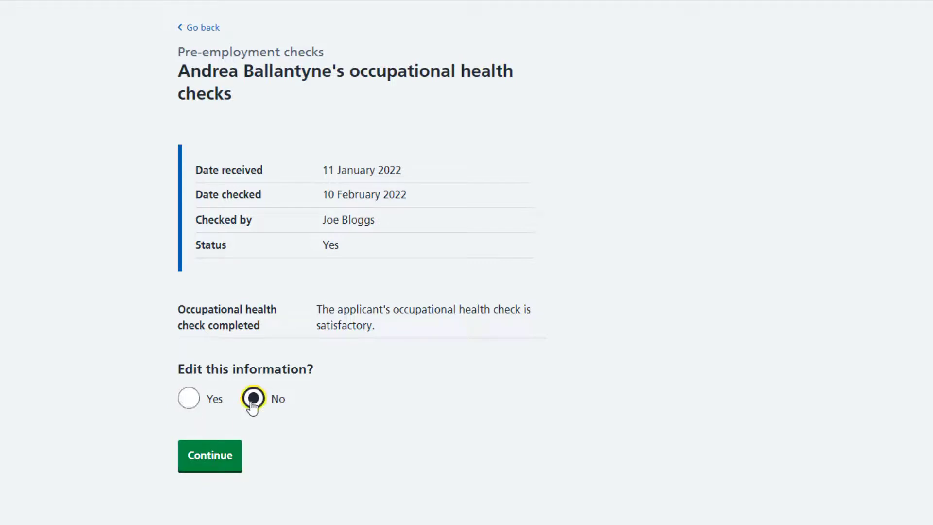
{"action": "left_click", "coordinate": [212, 467]}
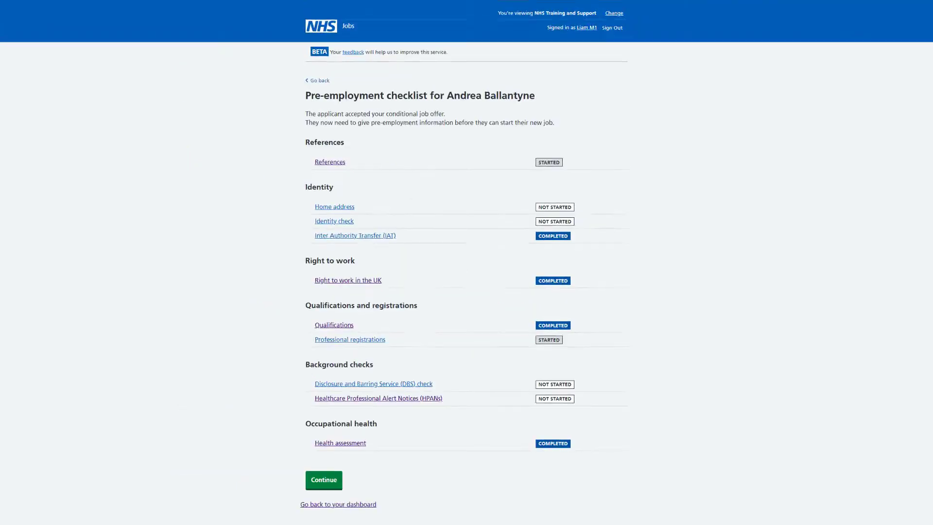